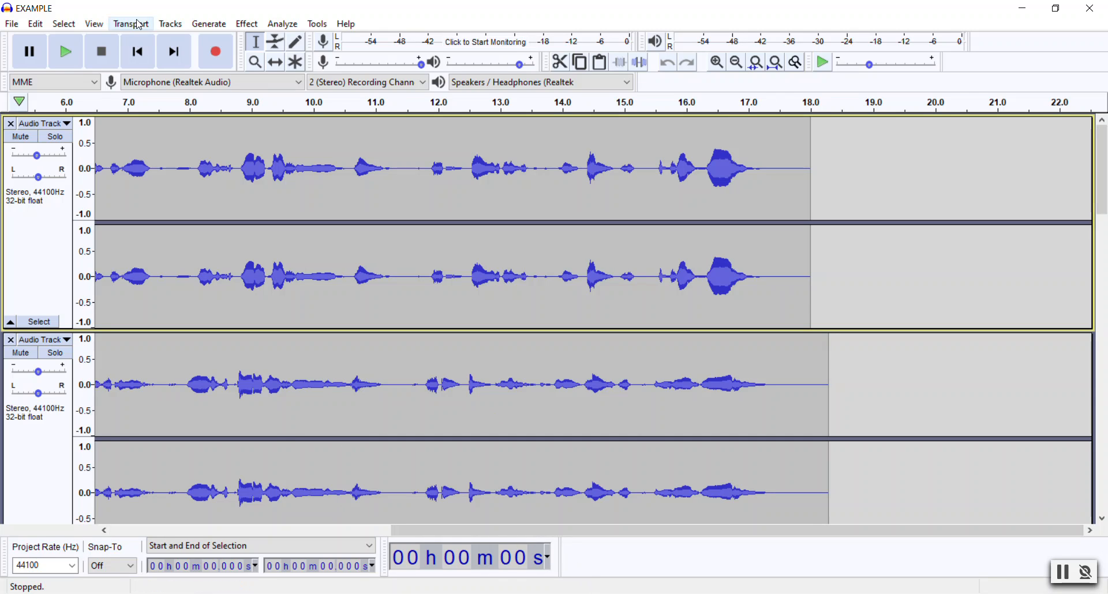
Step: Add an empty stereo track at the end of the project and delete it again
click(170, 24)
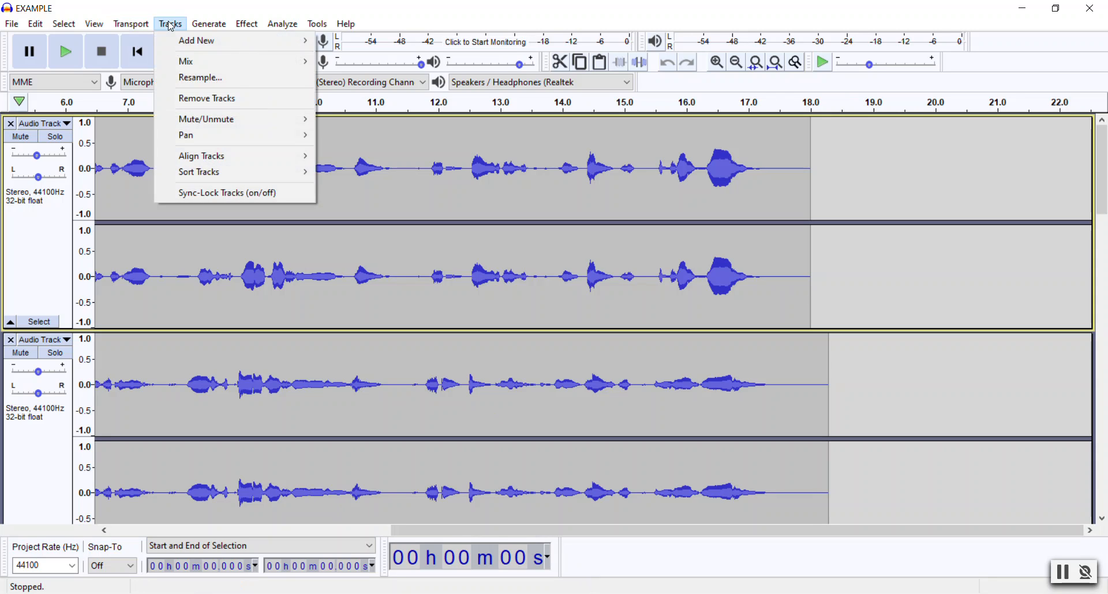
mouse_move(301, 41)
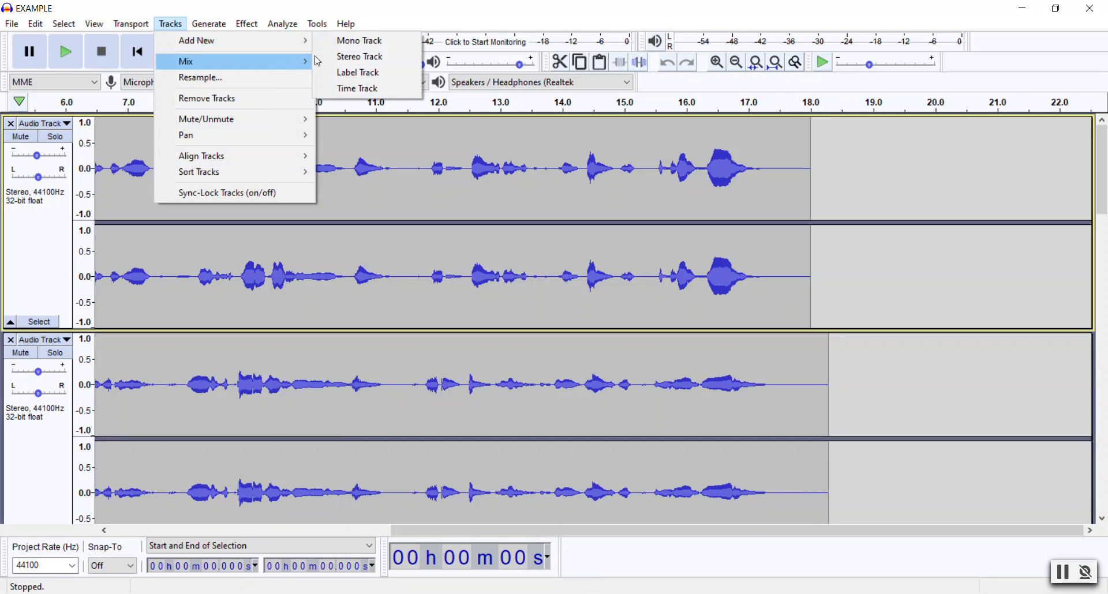
click(336, 61)
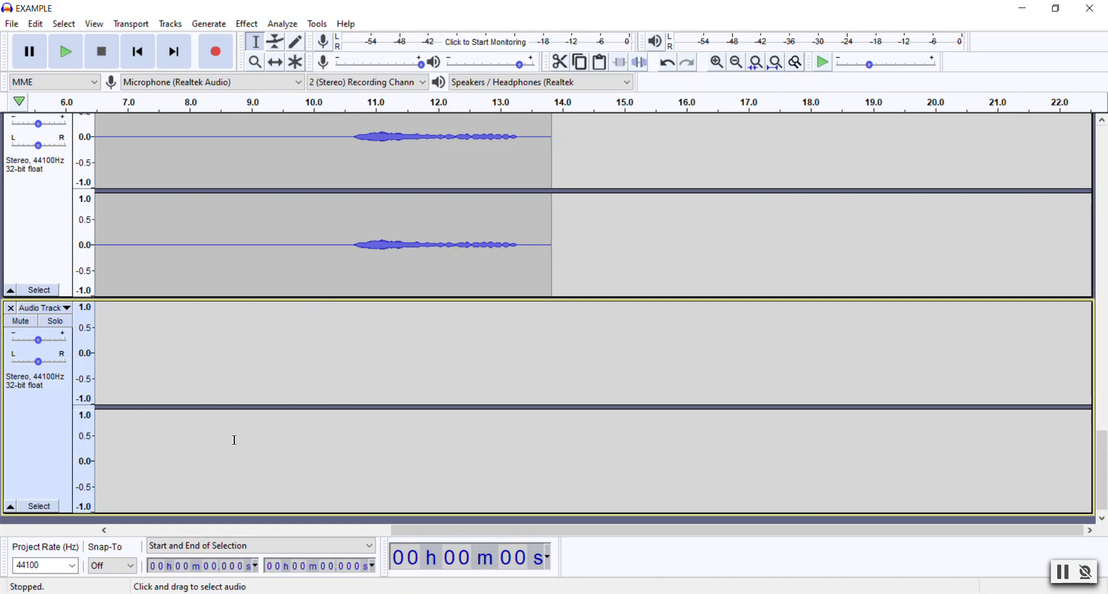
click(11, 309)
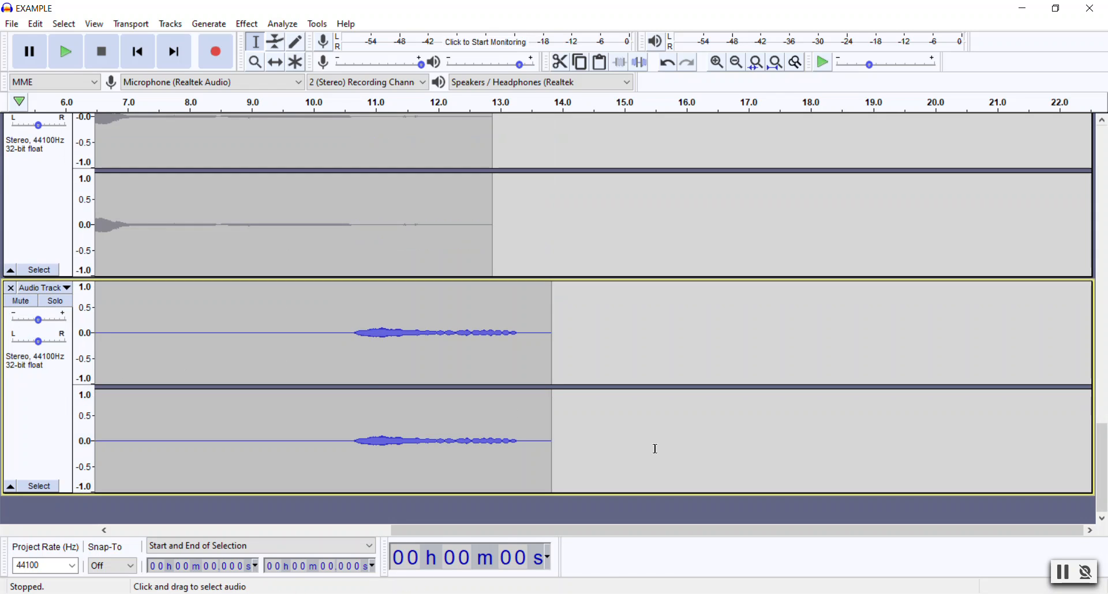
Step: Rename the first audio track as Melody 1
scroll(929, 450, up, 1)
scroll(929, 450, up, 20)
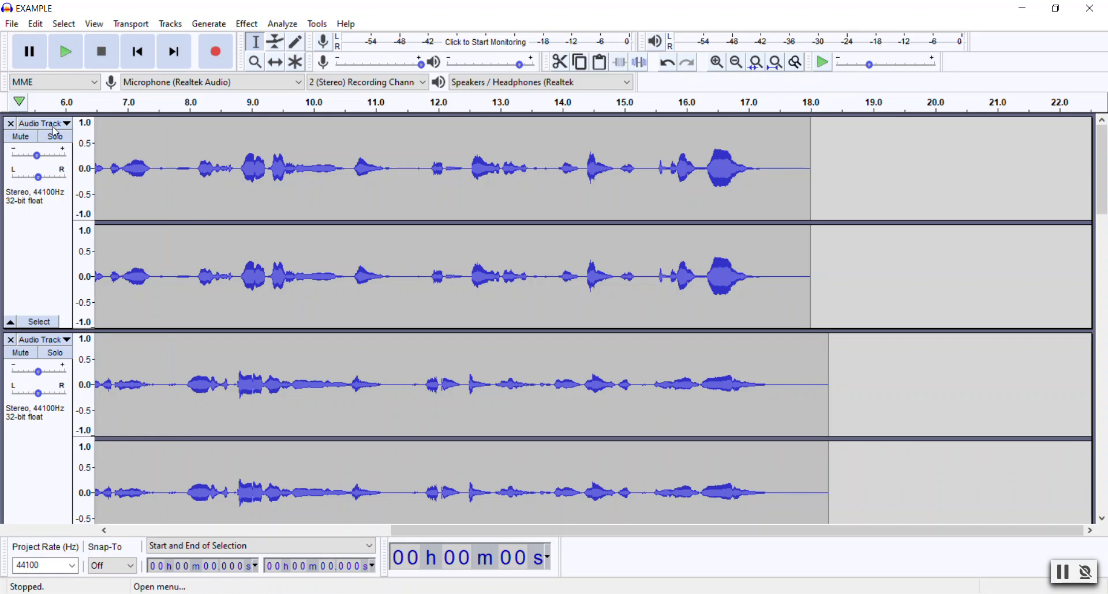
click(51, 123)
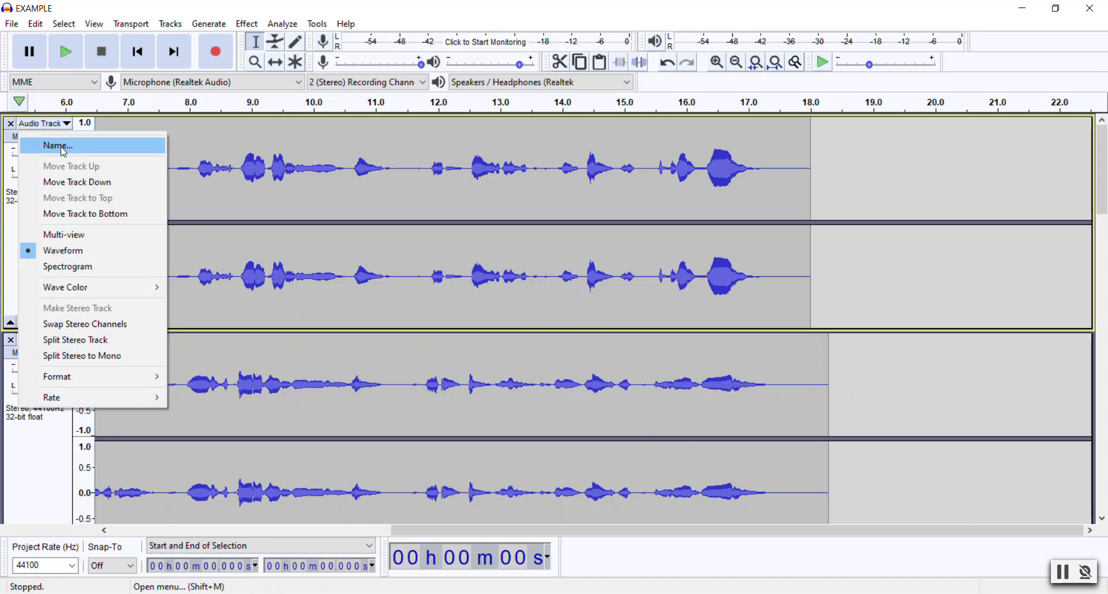
click(64, 147)
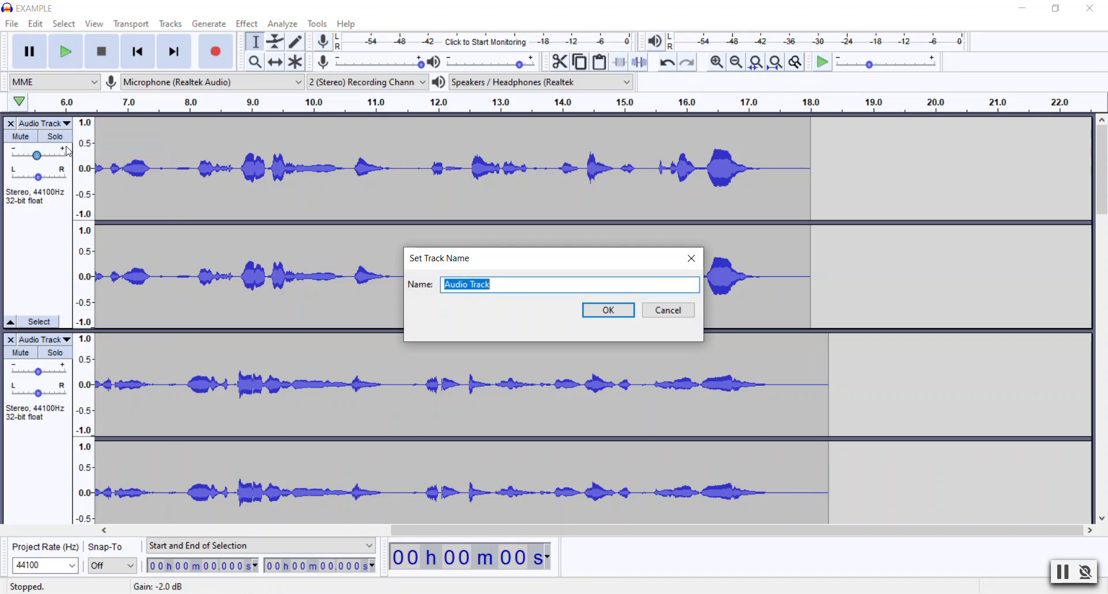
text(Melody 1)
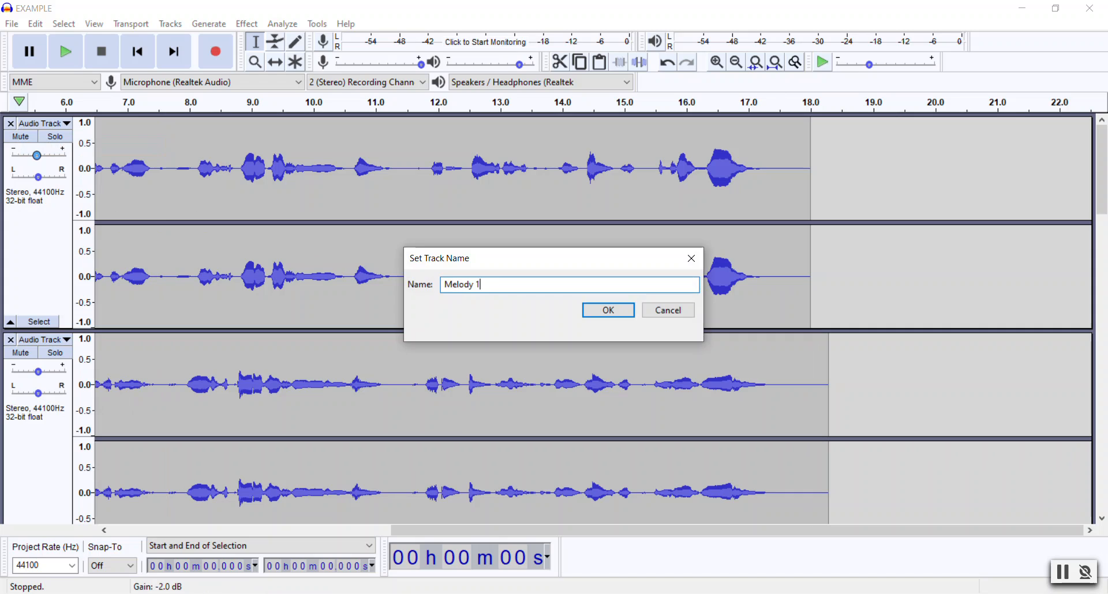
key(Return)
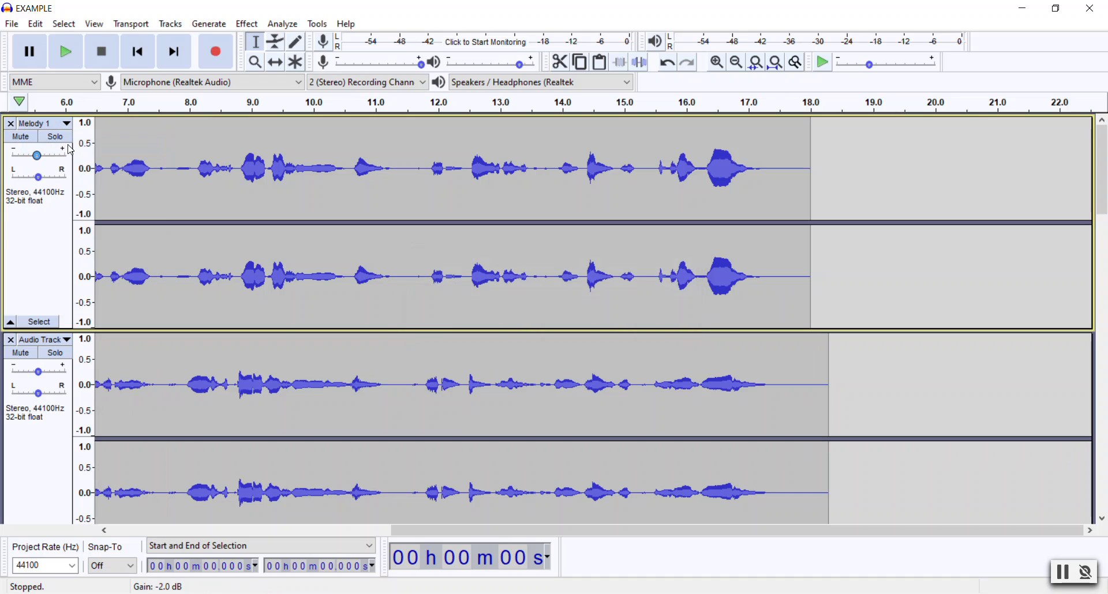
Step: Rename the fourth audio track as "Ooohs", including the quotation marks
scroll(58, 341, down, 5)
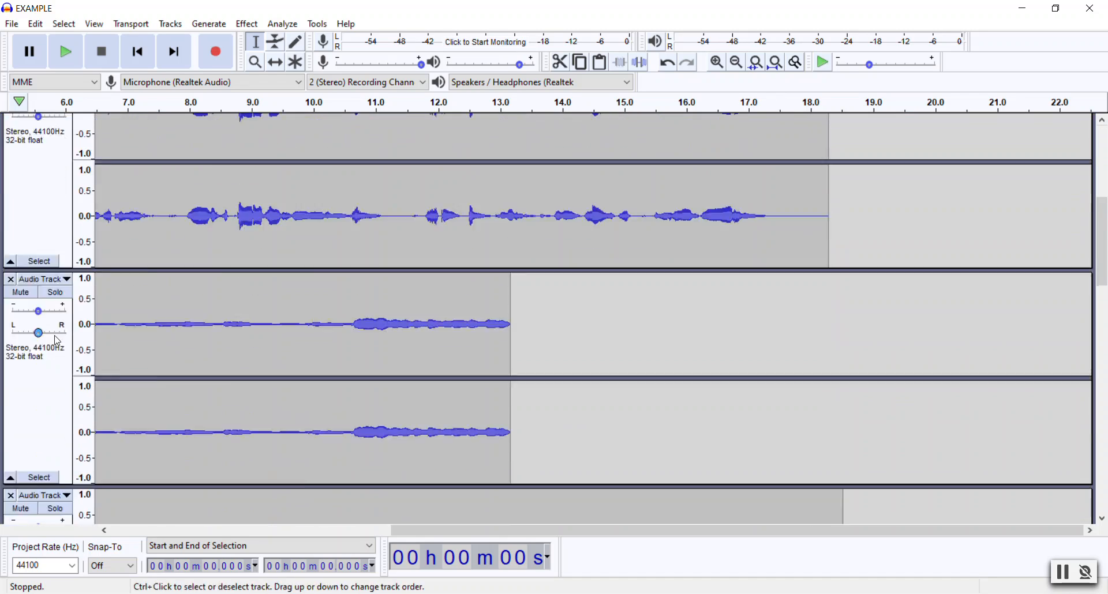
scroll(57, 340, down, 5)
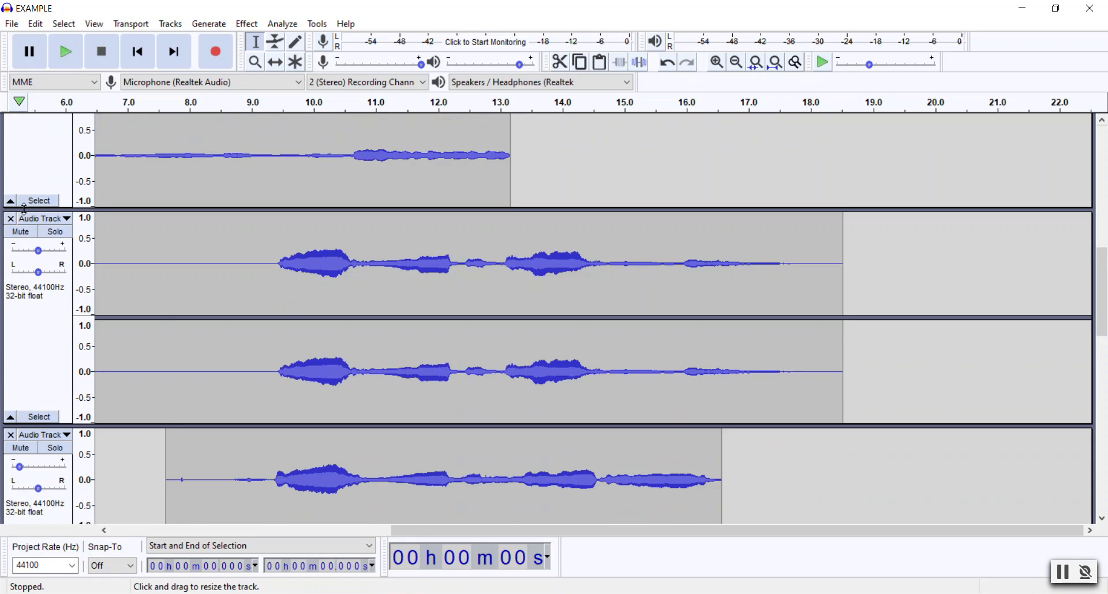
click(44, 219)
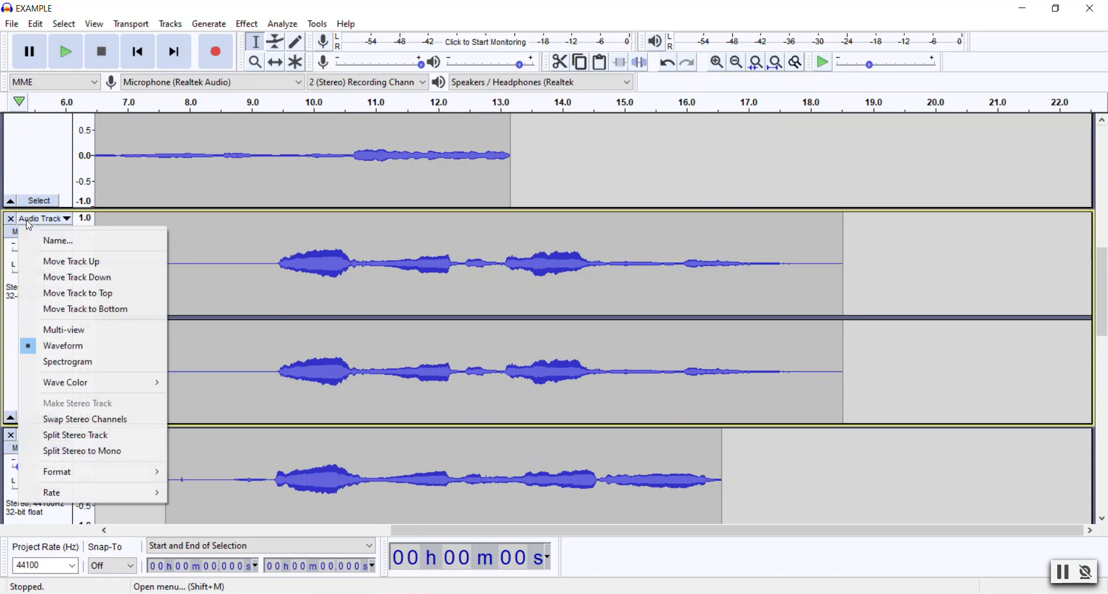
click(53, 242)
key(BackSpace)
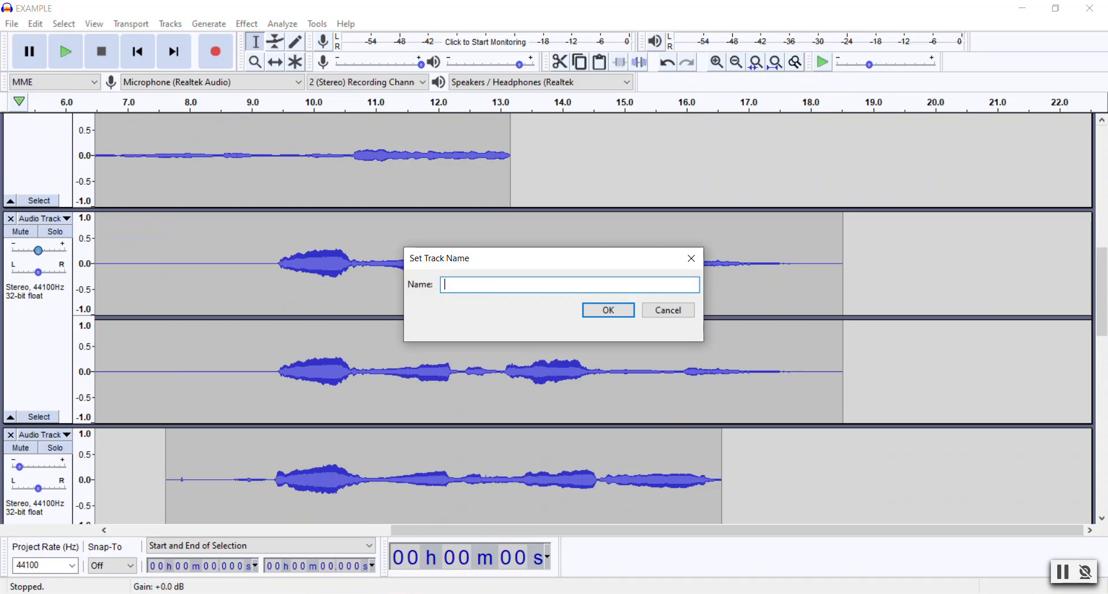
text("Ooohs")
key(Return)
Step: Rename the track directly below the "Ooohs" track as Low "Ooohs
scroll(38, 372, down, 2)
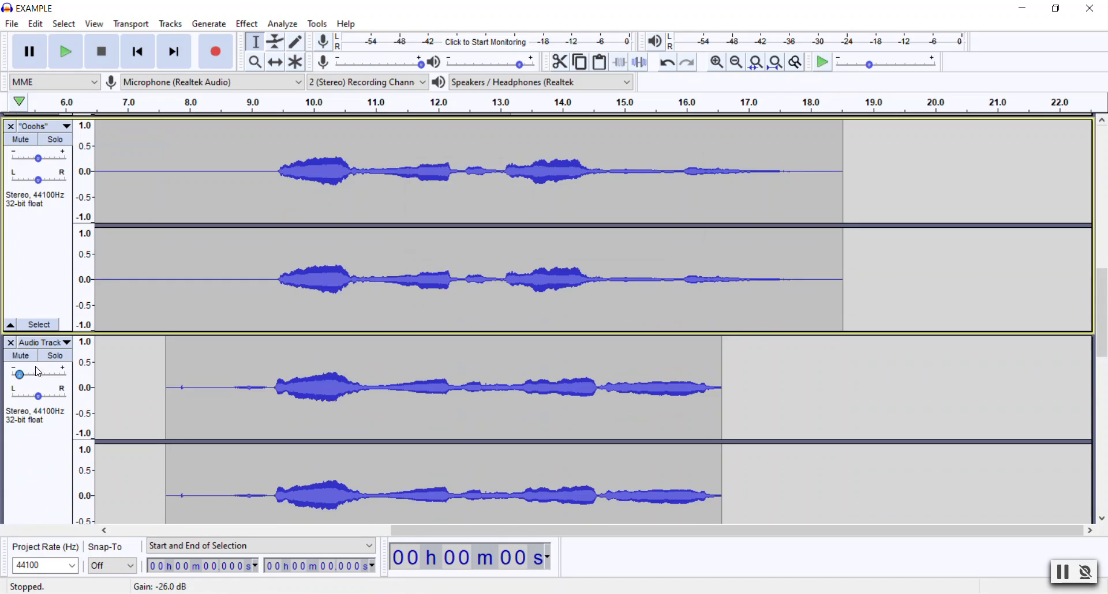
click(44, 343)
click(65, 90)
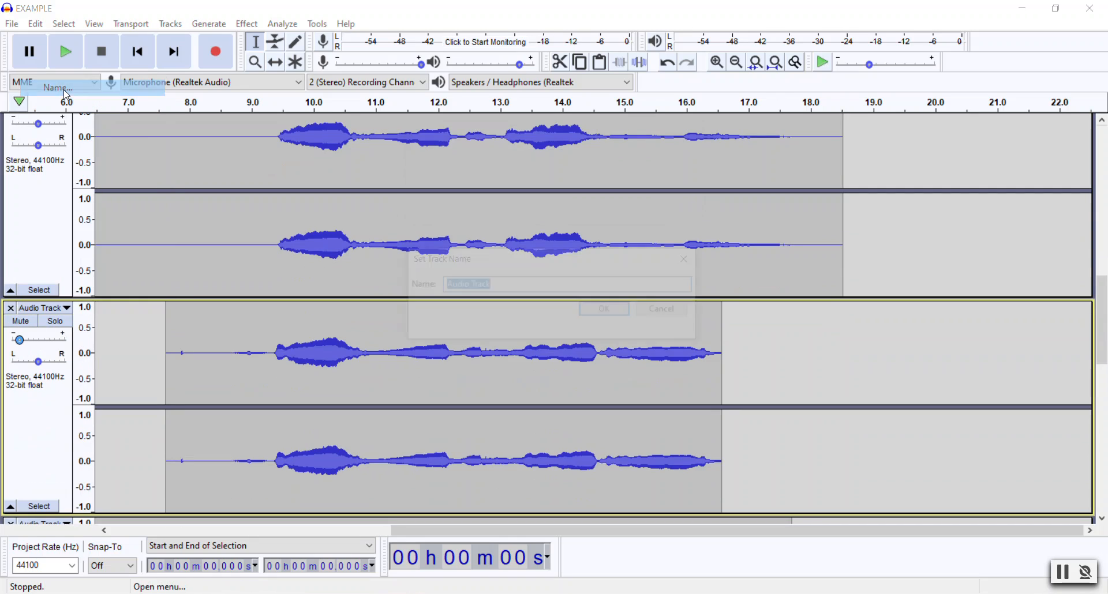
text(Low )
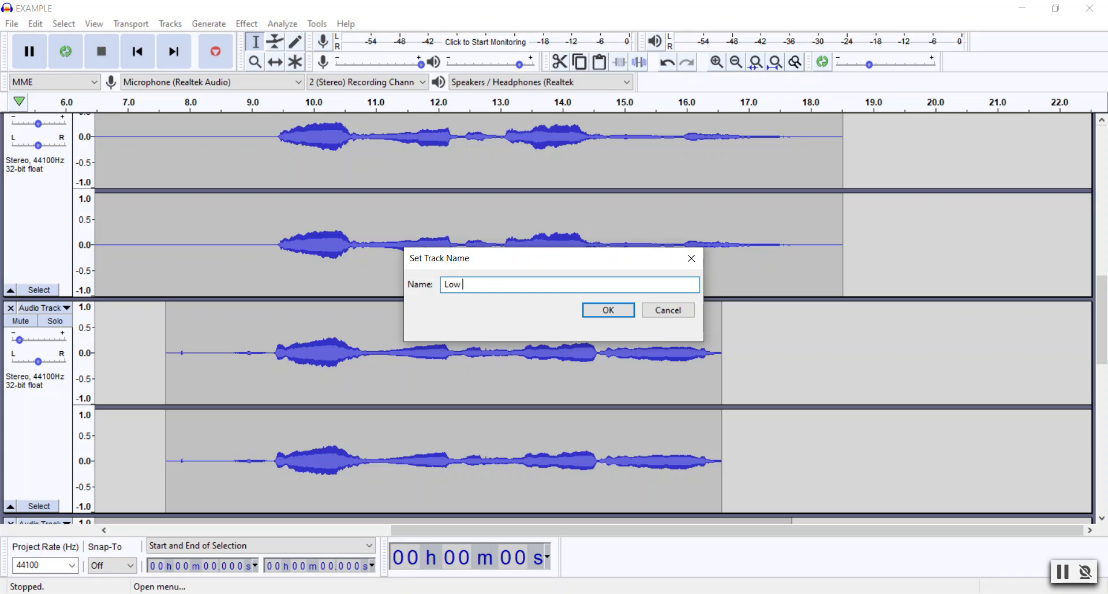
text("Oo)
text(ohs)
key(Return)
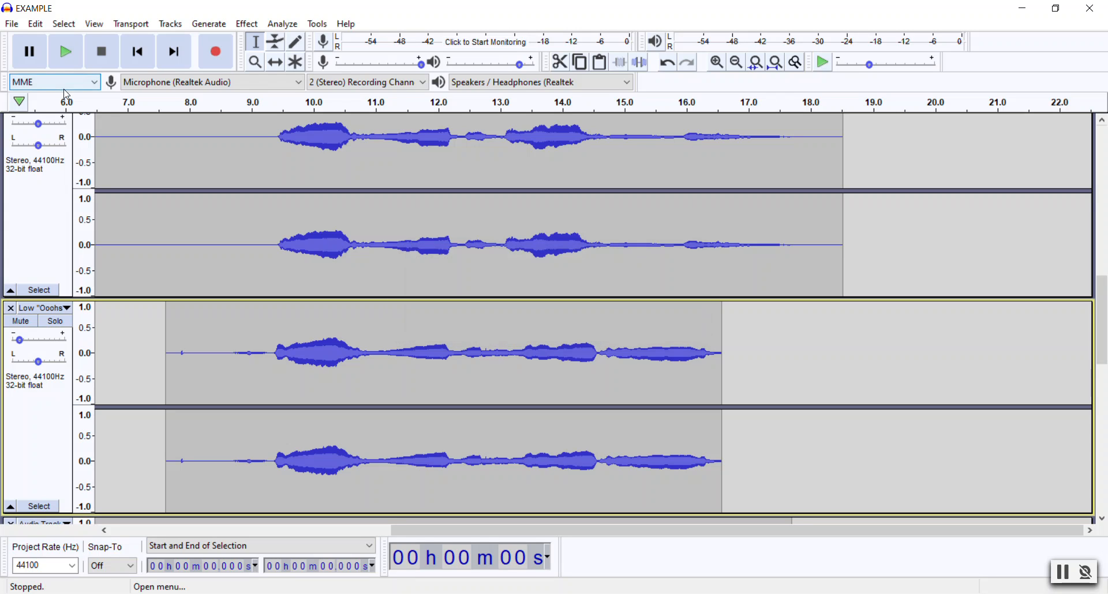
Step: Solo the Melody 1 track, play it back for several seconds and stop the playback
scroll(169, 411, up, 3)
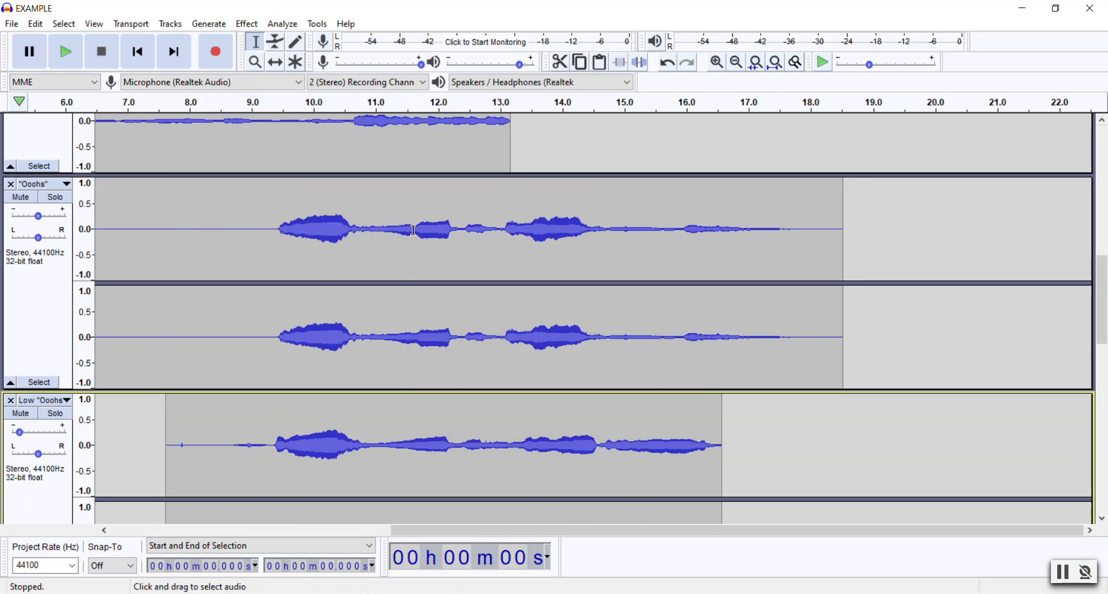
scroll(410, 332, up, 10)
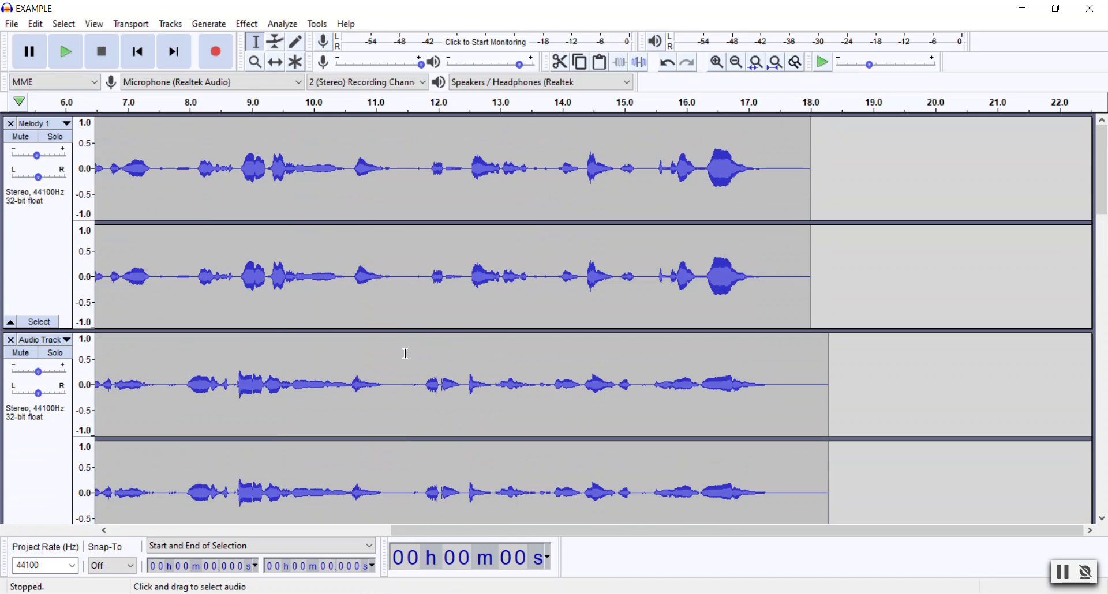
scroll(12, 206, down, 1)
scroll(12, 206, up, 1)
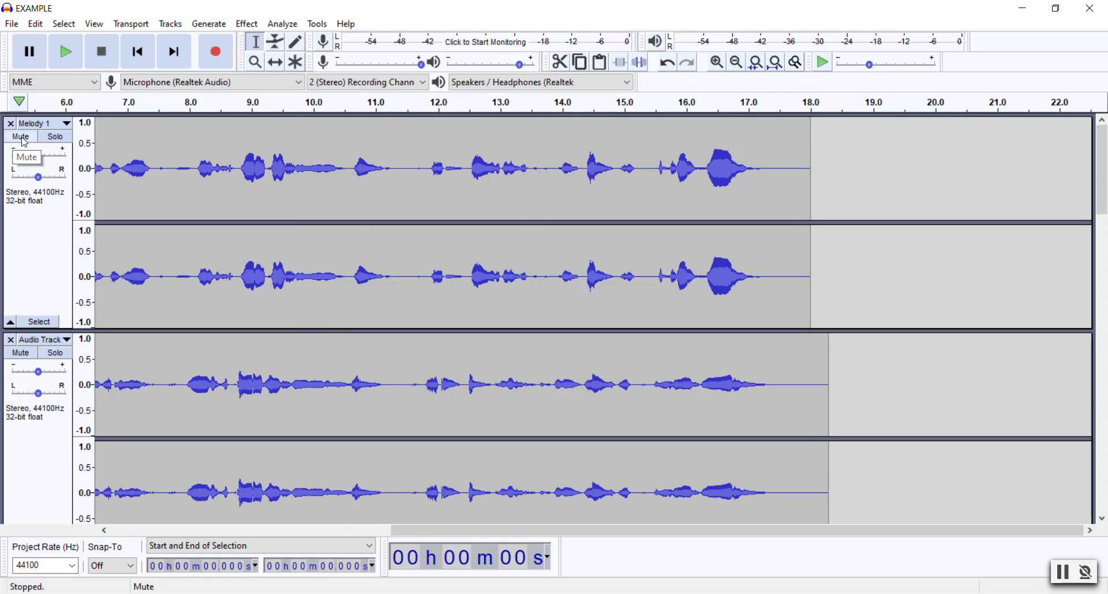
click(56, 138)
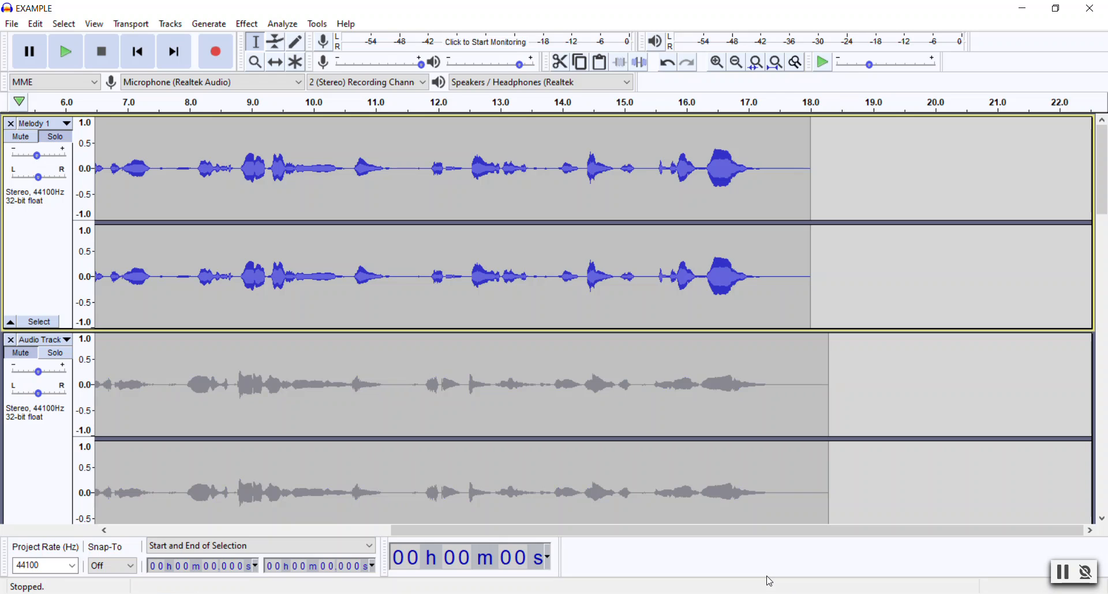
click(61, 55)
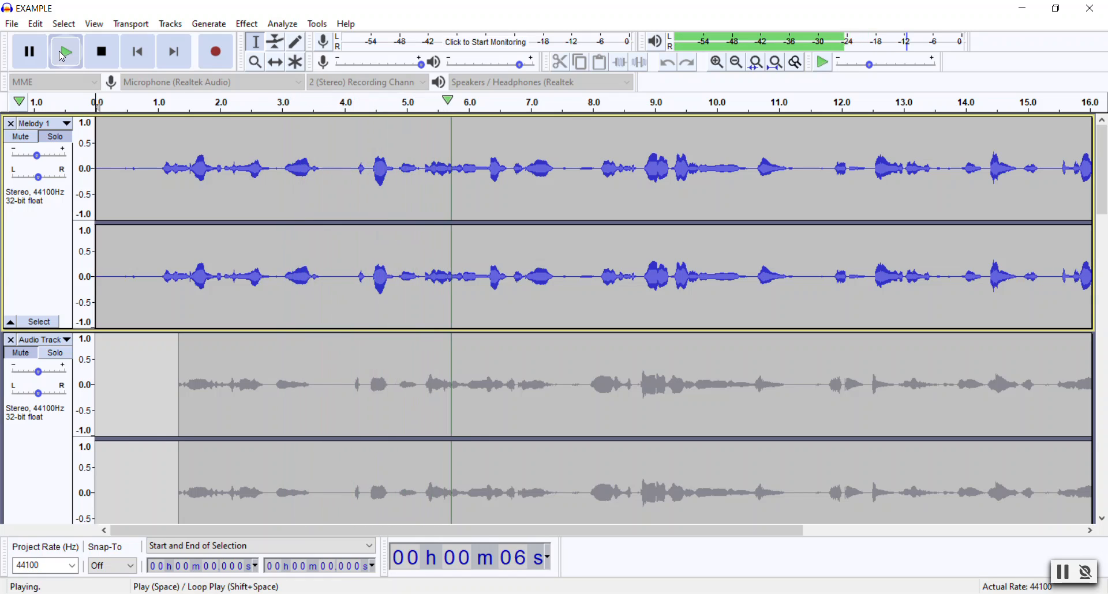
click(110, 53)
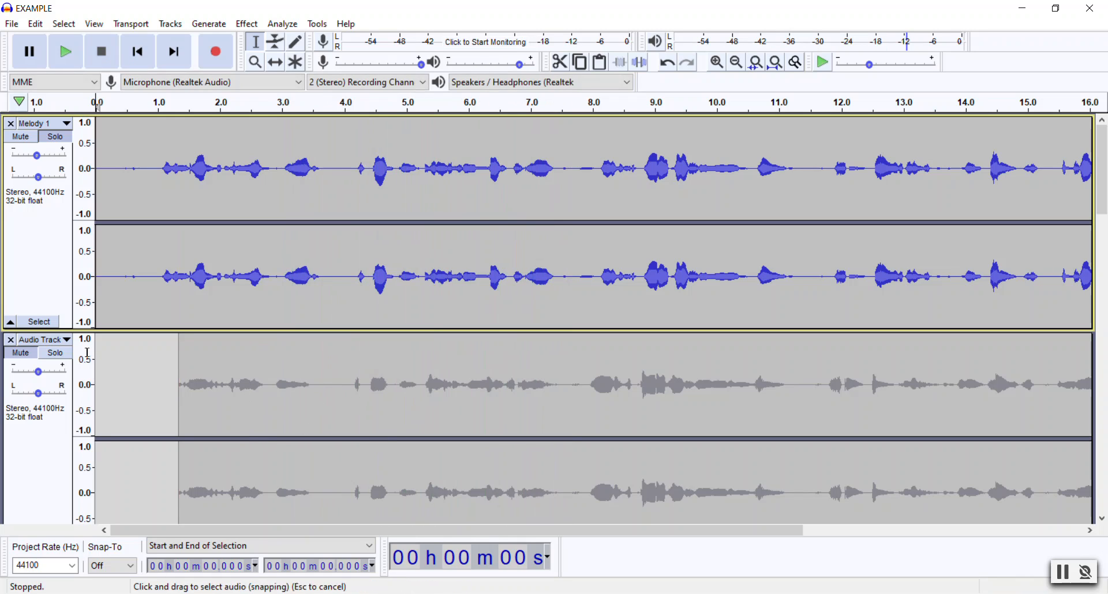
Step: Rename the second audio track as Melody 2 and turn off solo on the Melody 1 track
click(40, 340)
click(80, 87)
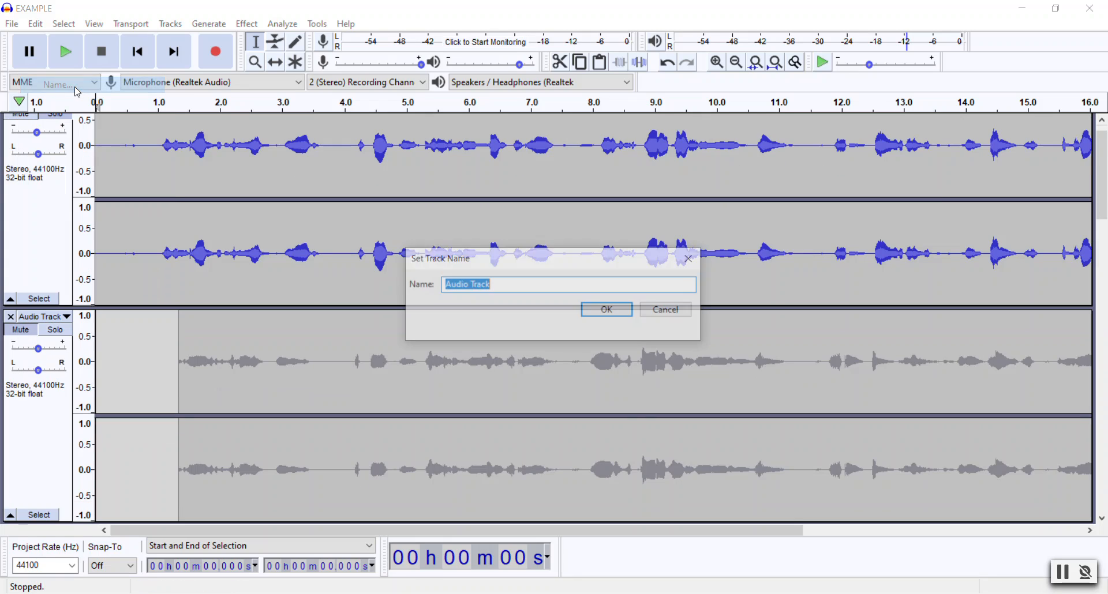
text(Melody 2)
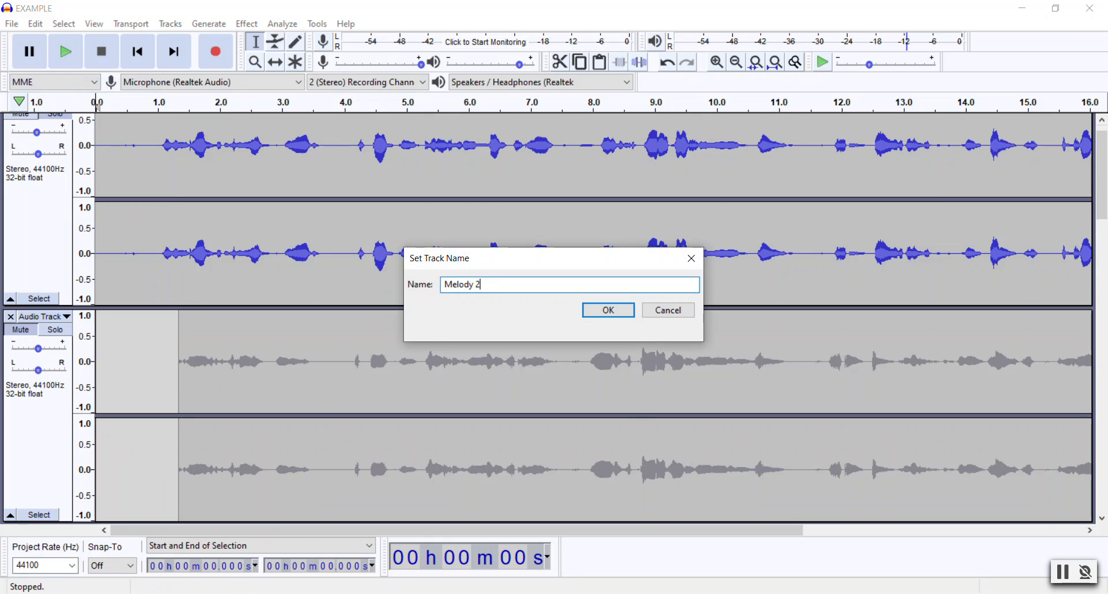
key(Return)
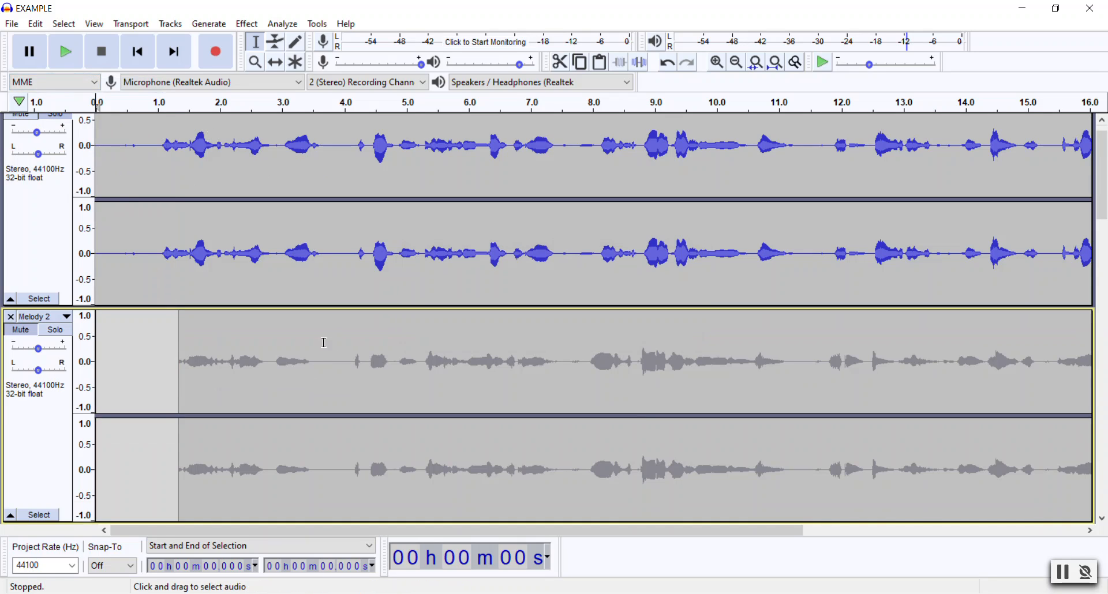
scroll(274, 316, up, 1)
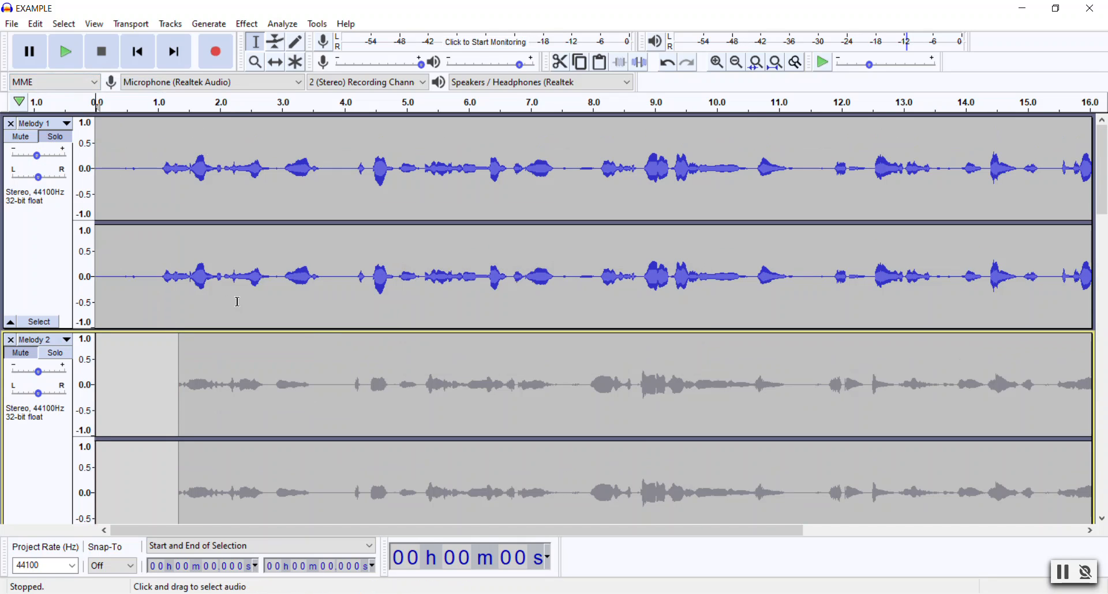
click(47, 138)
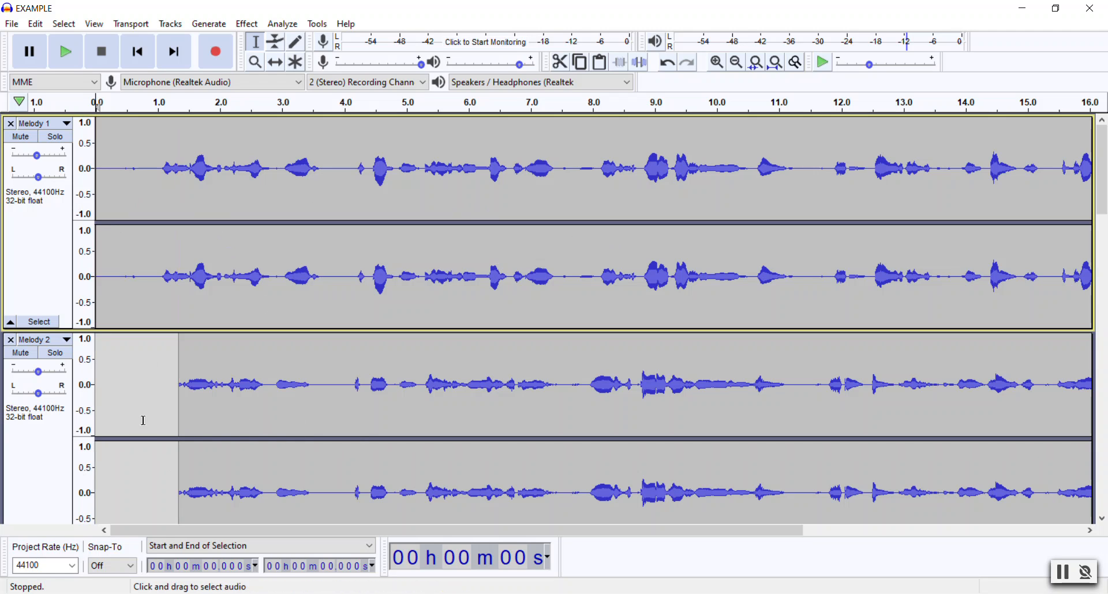
Step: Add a new empty stereo track below the existing tracks
scroll(47, 423, down, 5)
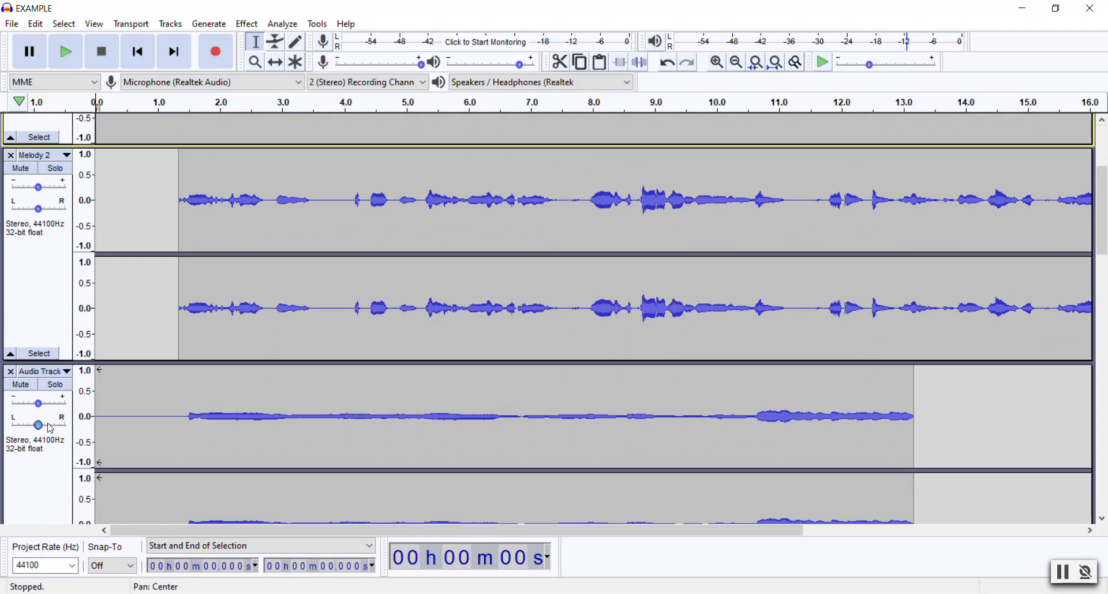
scroll(105, 239, down, 4)
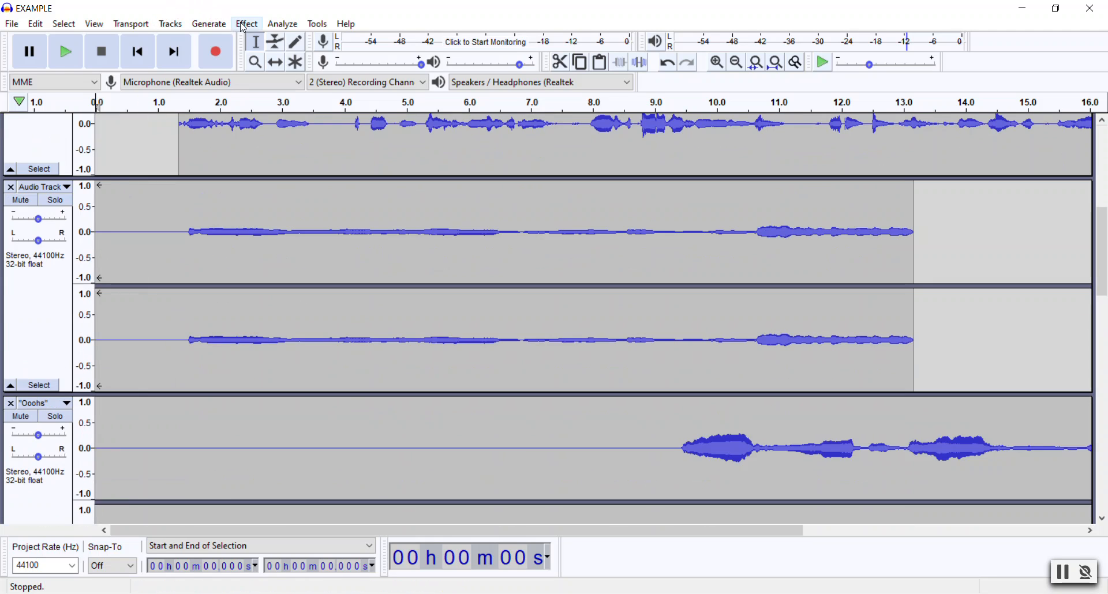
click(170, 23)
mouse_move(196, 39)
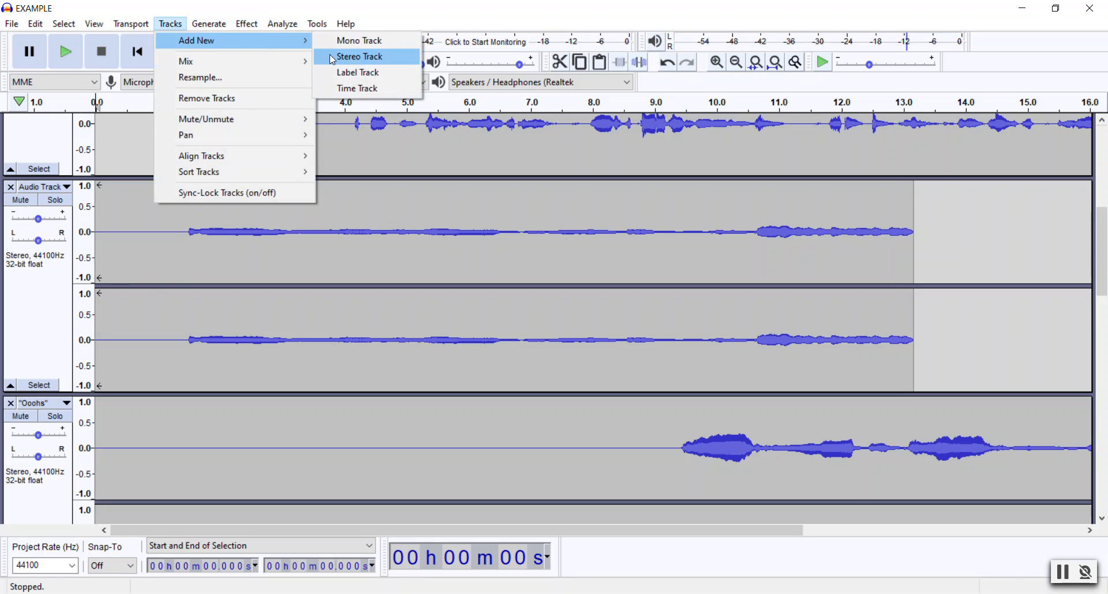
click(363, 54)
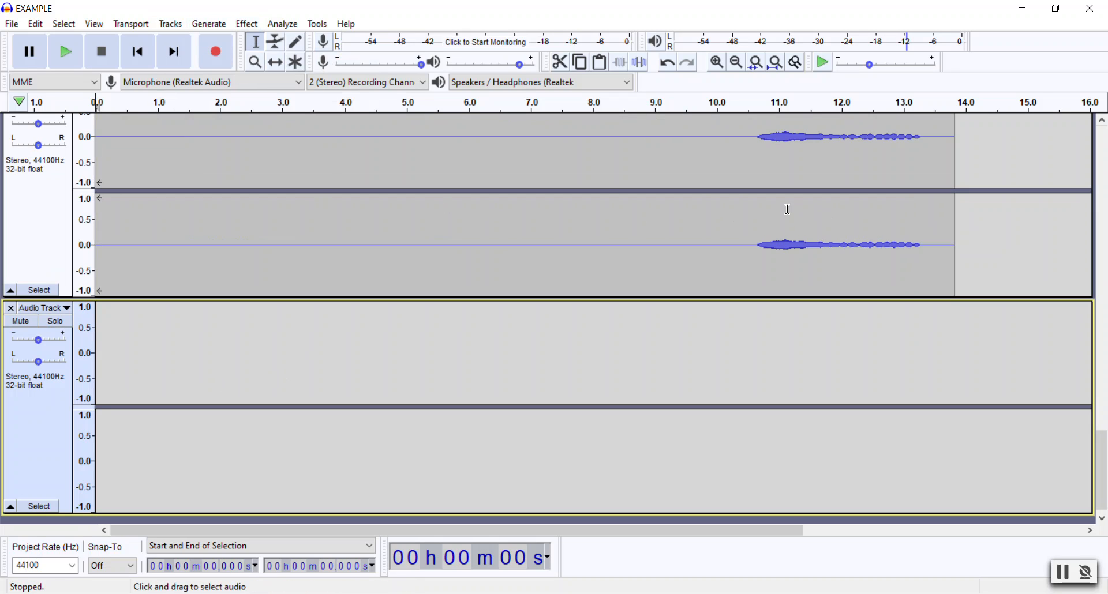
Step: Record about 9 seconds of audio onto the new stereo track and play the project back from the start
click(218, 50)
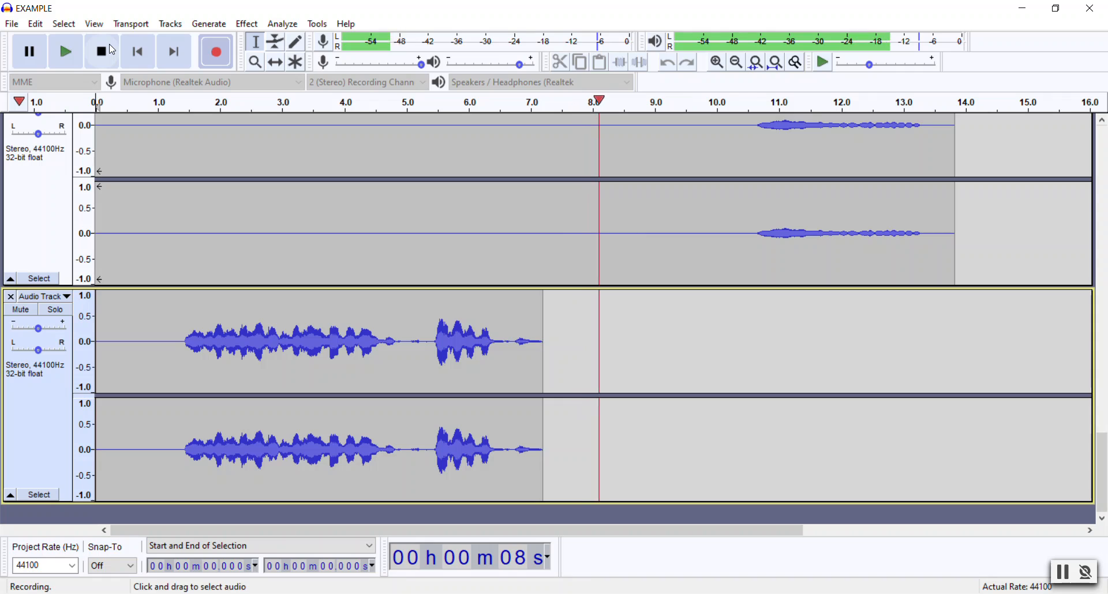
click(103, 52)
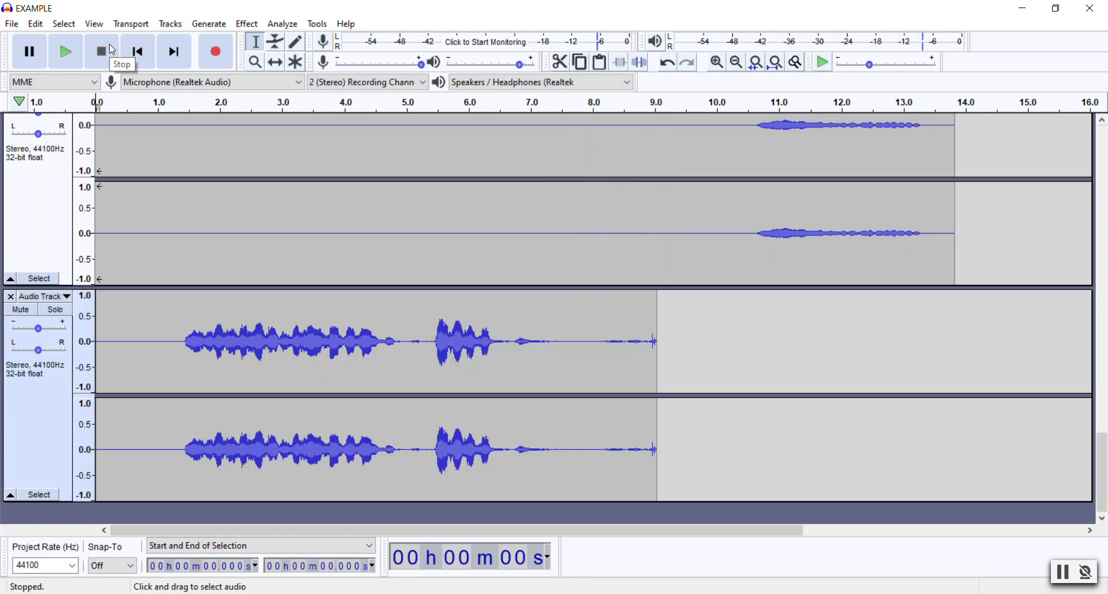
click(64, 55)
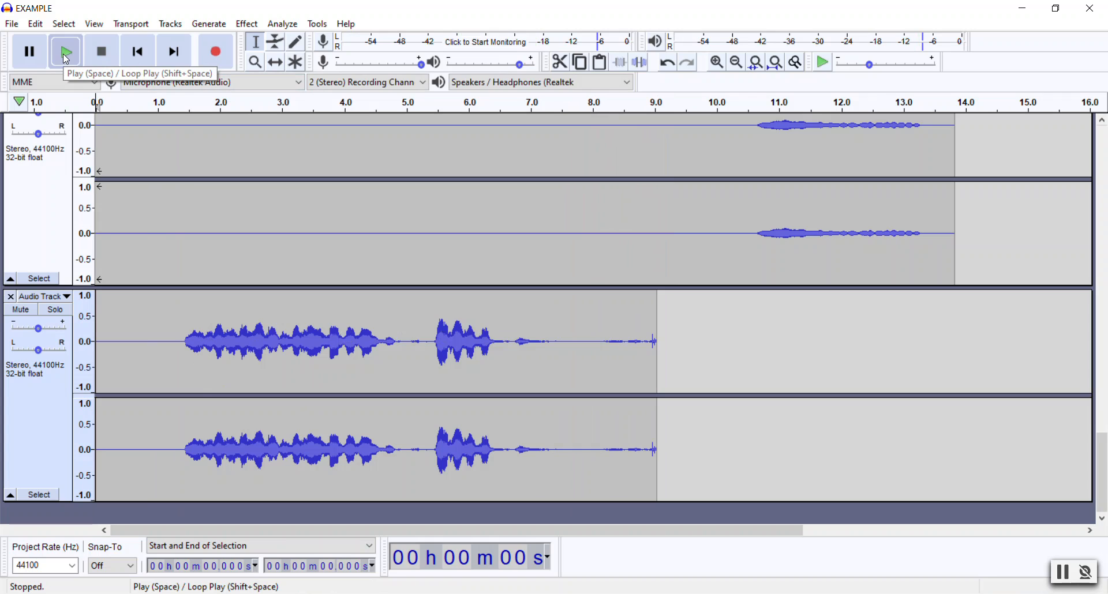
Step: Stop the playback and delete the newly recorded stereo track beneath the other tracks
click(101, 52)
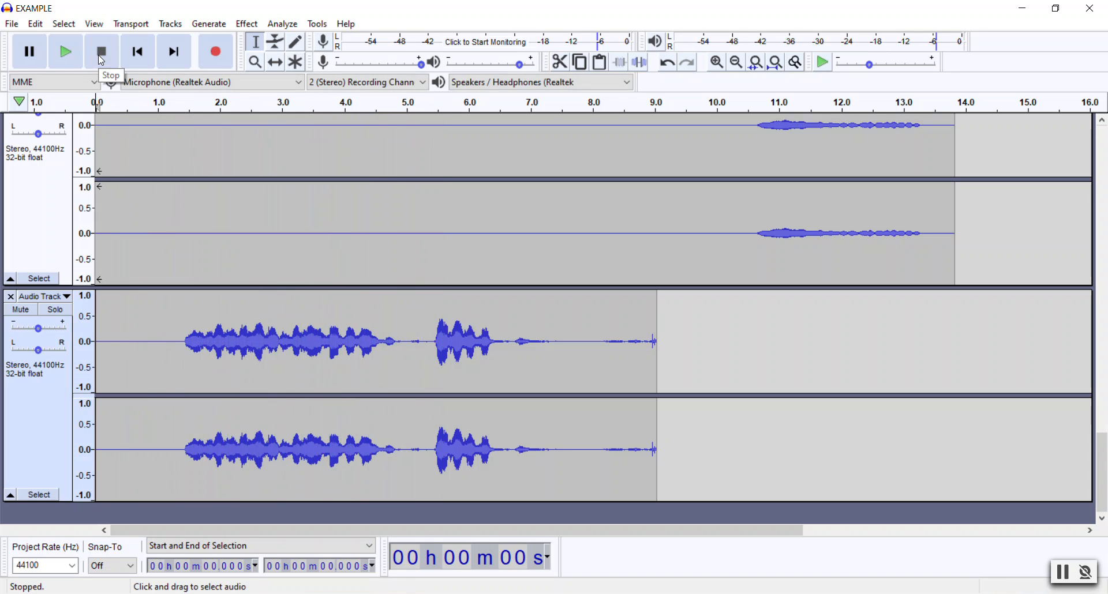
click(10, 296)
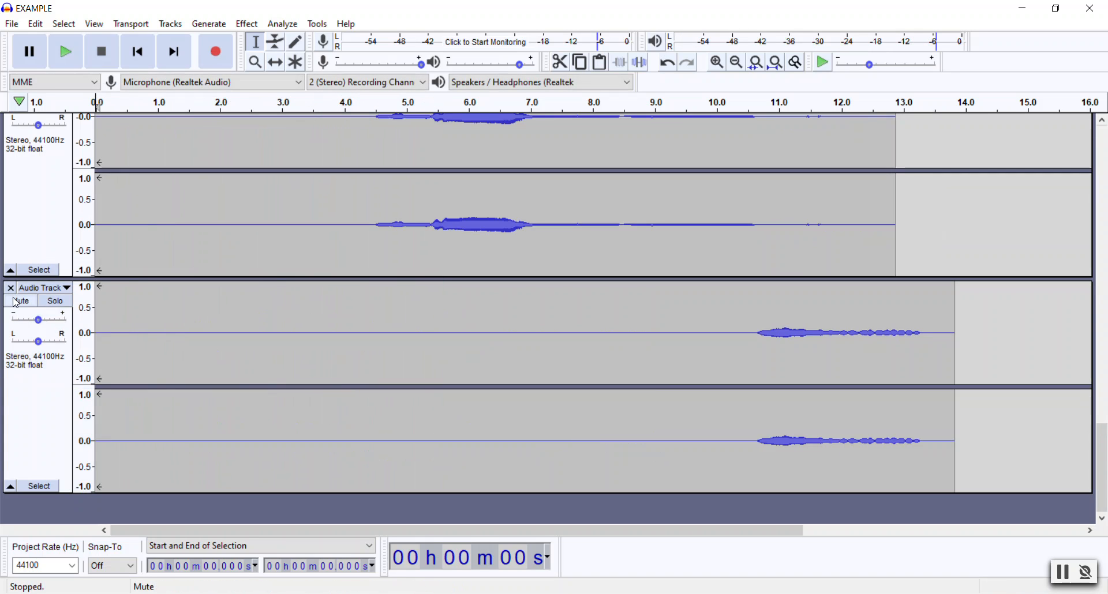
Step: Audition the Melody 2 track alone by soloing it for a few seconds of playback, and turn its solo off
scroll(322, 409, down, 5)
scroll(502, 358, up, 10)
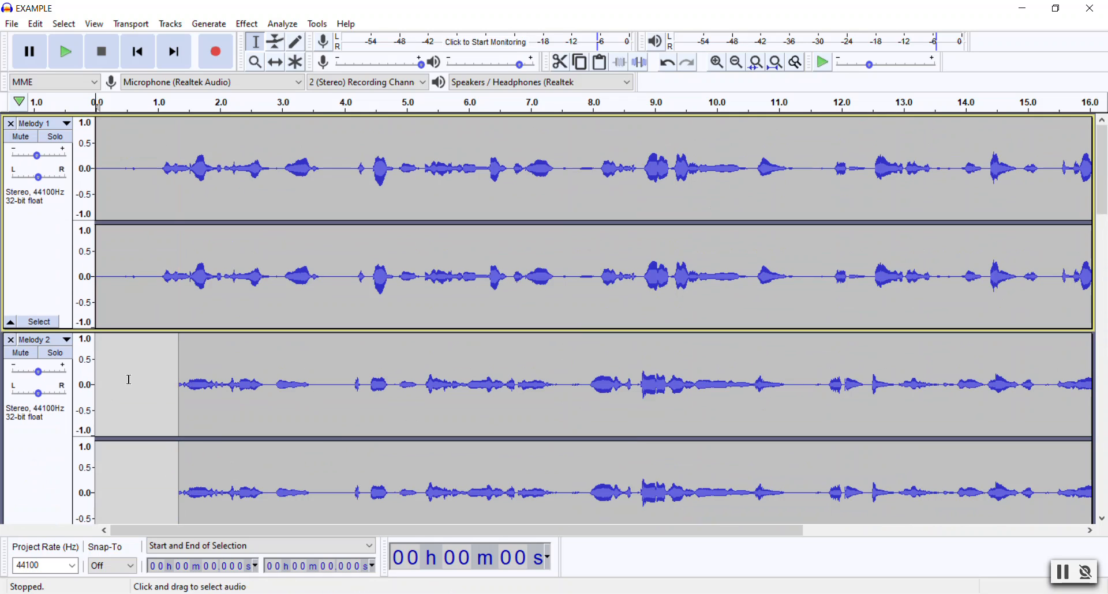
click(49, 361)
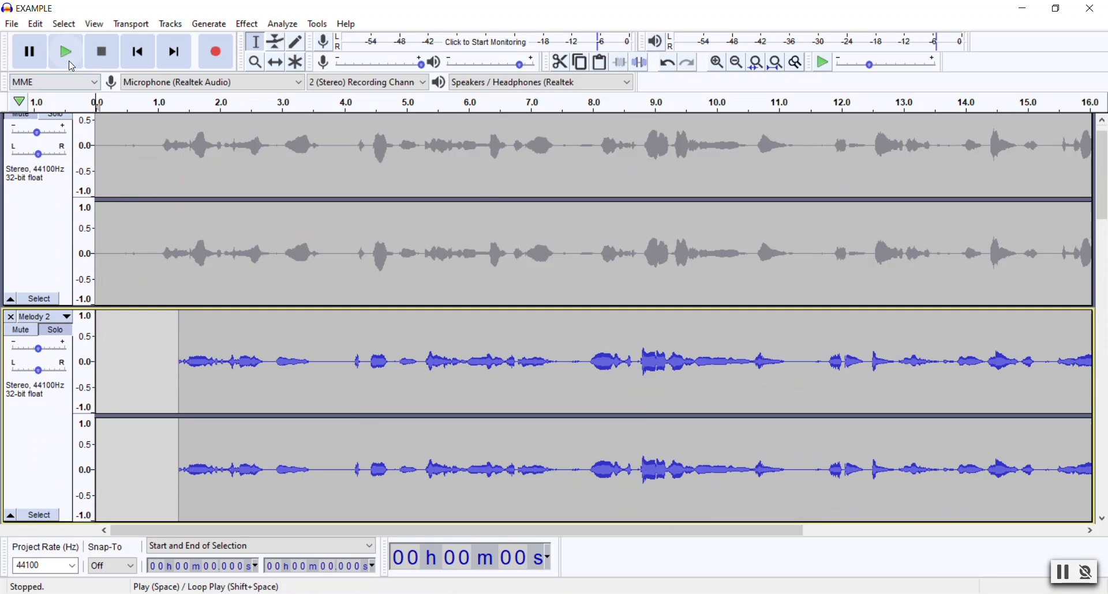
click(69, 62)
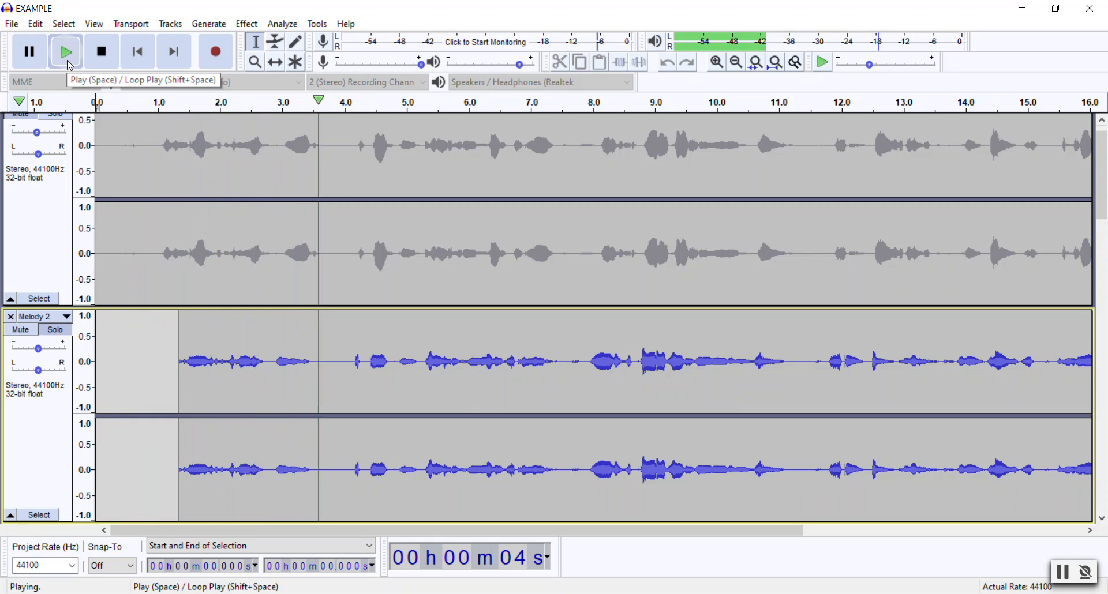
click(99, 66)
scroll(223, 300, up, 1)
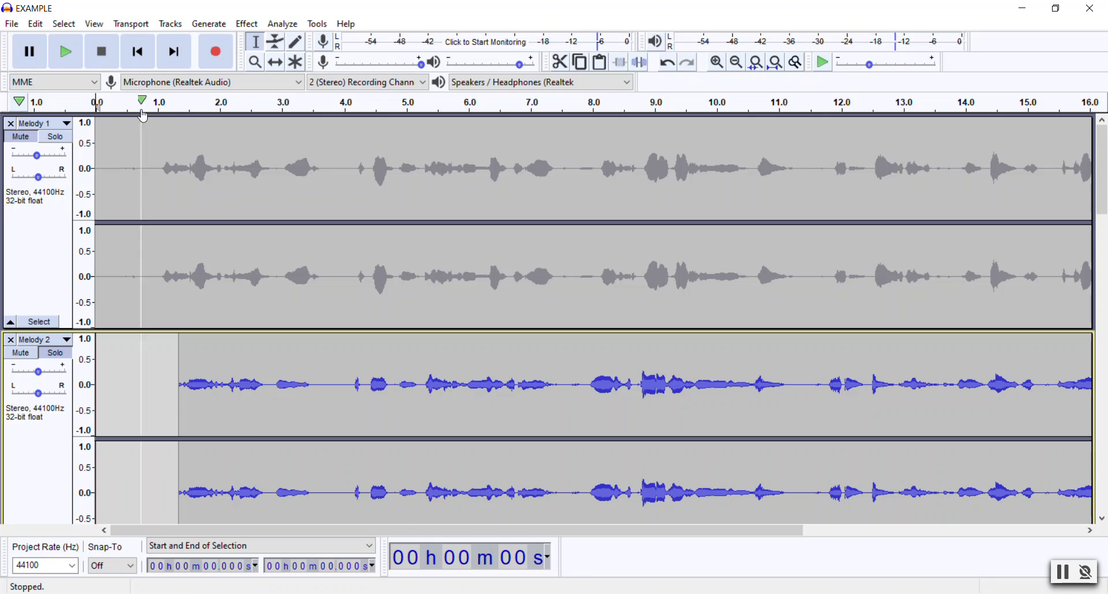
click(56, 354)
Step: Mute the Melody 2 track
scroll(154, 143, down, 1)
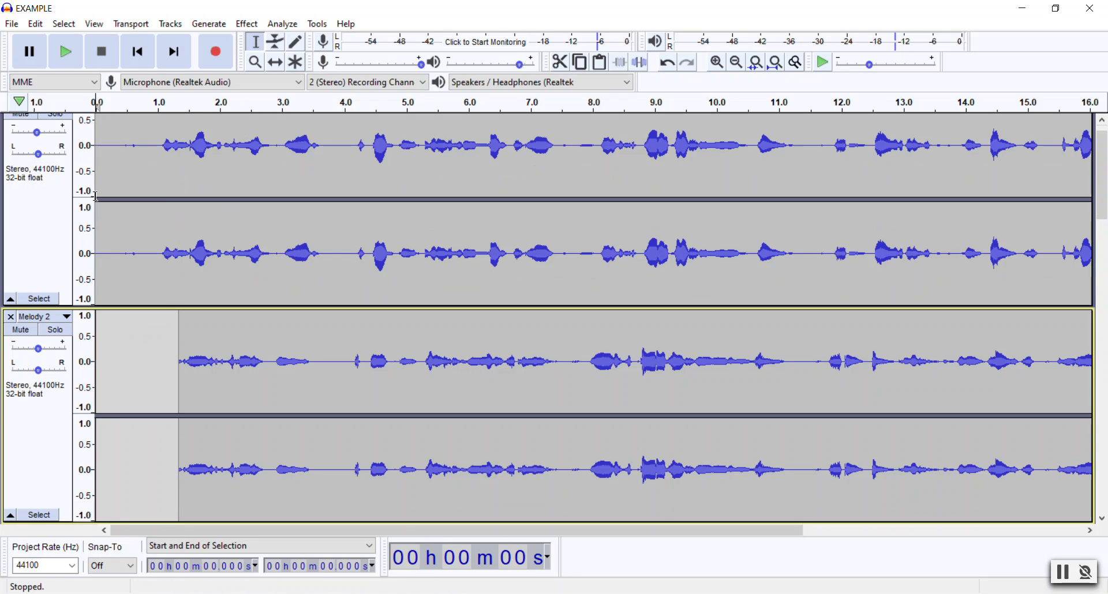
scroll(248, 208, up, 1)
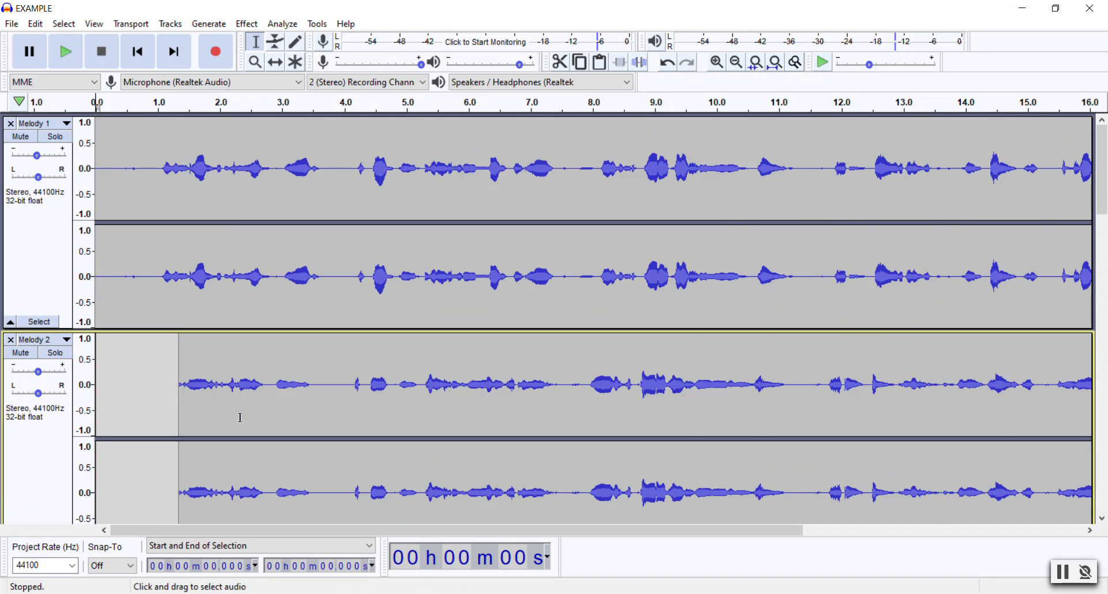
scroll(241, 417, down, 1)
scroll(241, 418, down, 6)
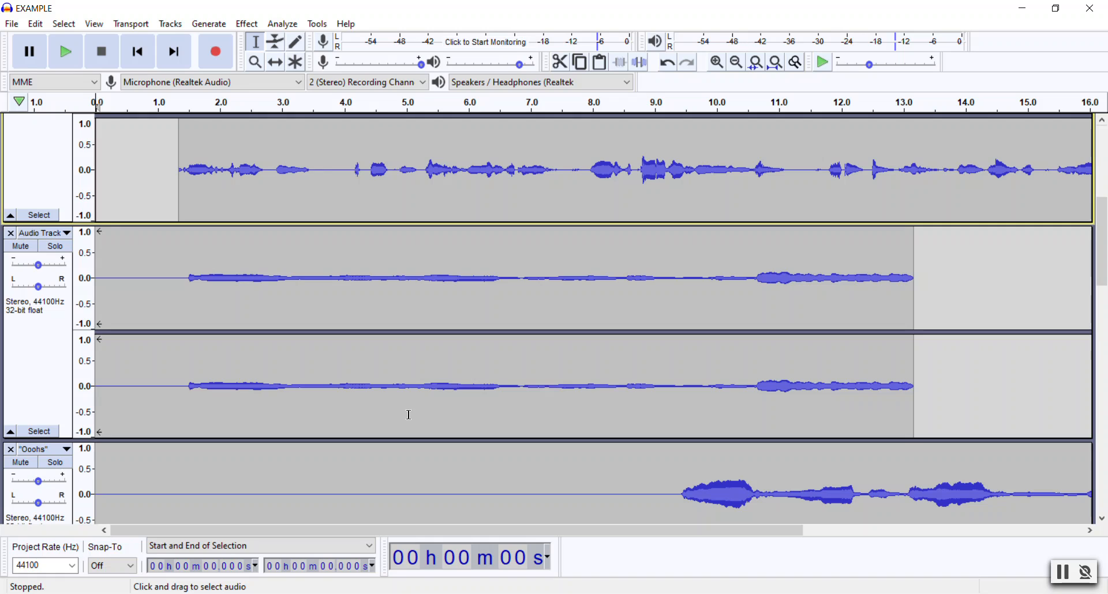
scroll(409, 415, up, 5)
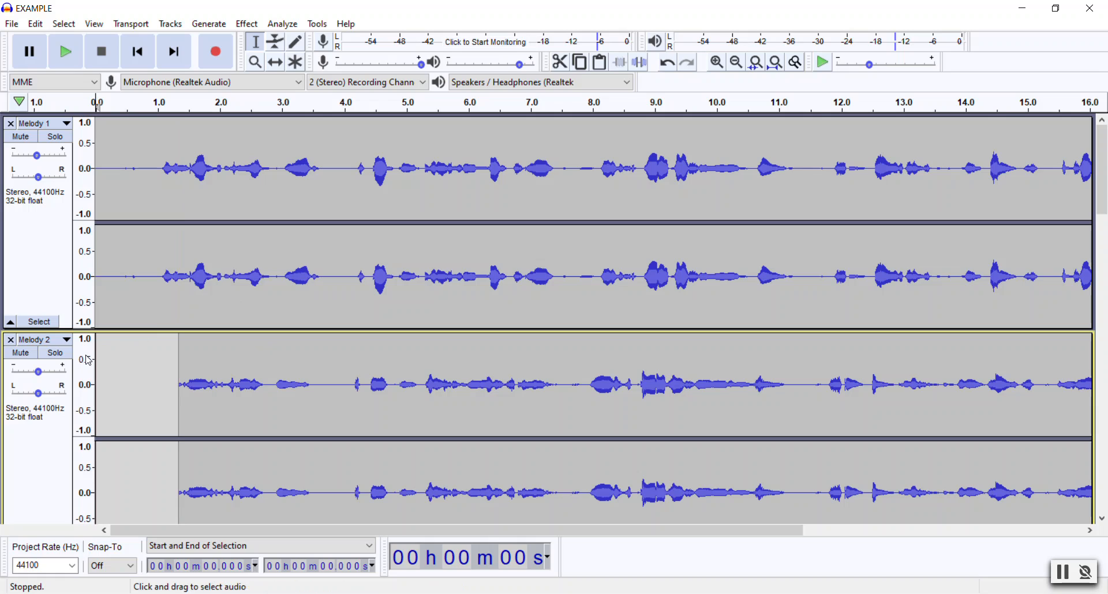
click(29, 357)
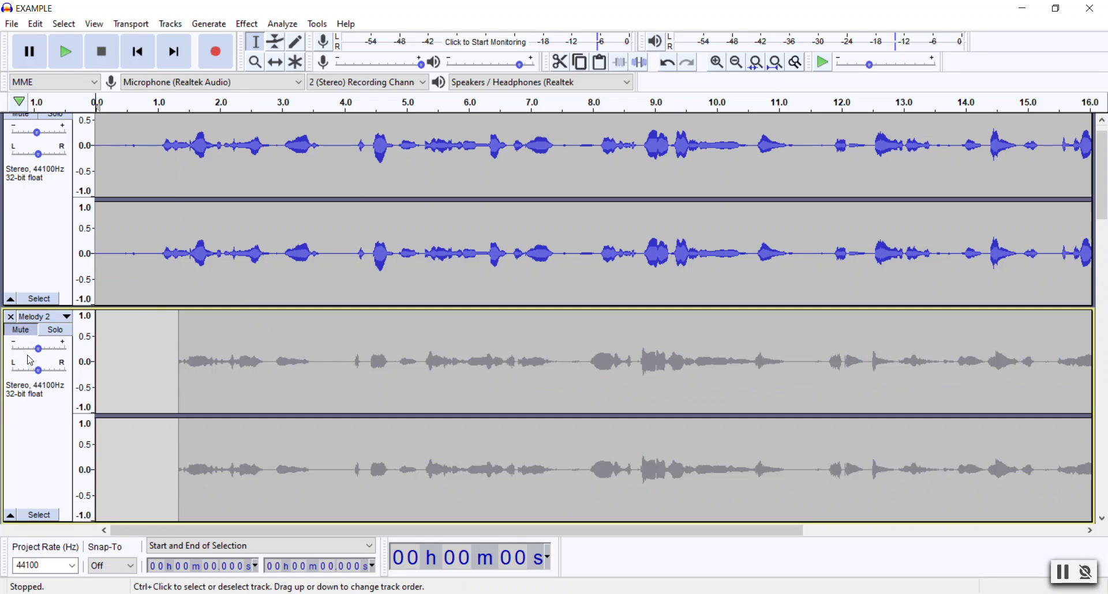